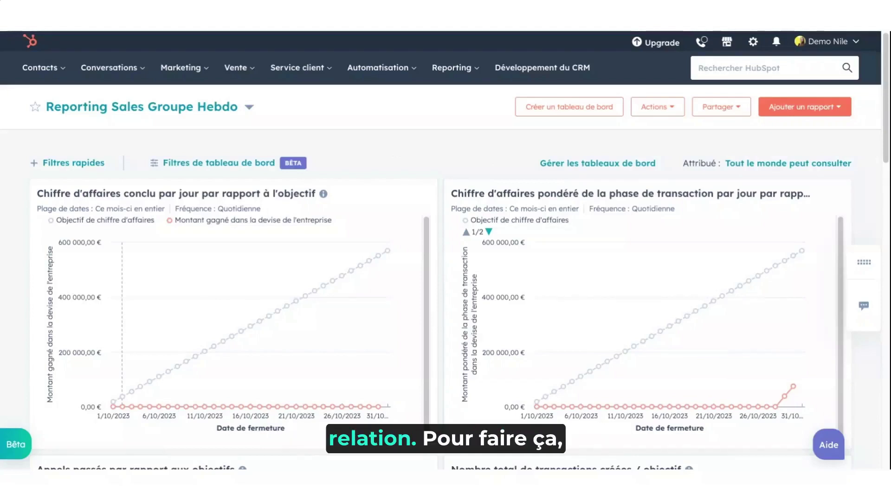
- Open the contacts list and apply a column selection that includes Code postal, searching the available columns for "code"
click(51, 82)
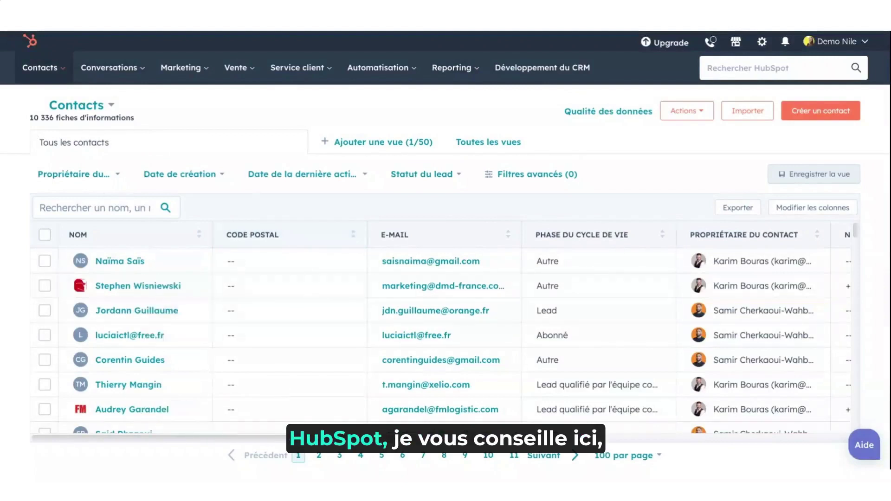
click(794, 209)
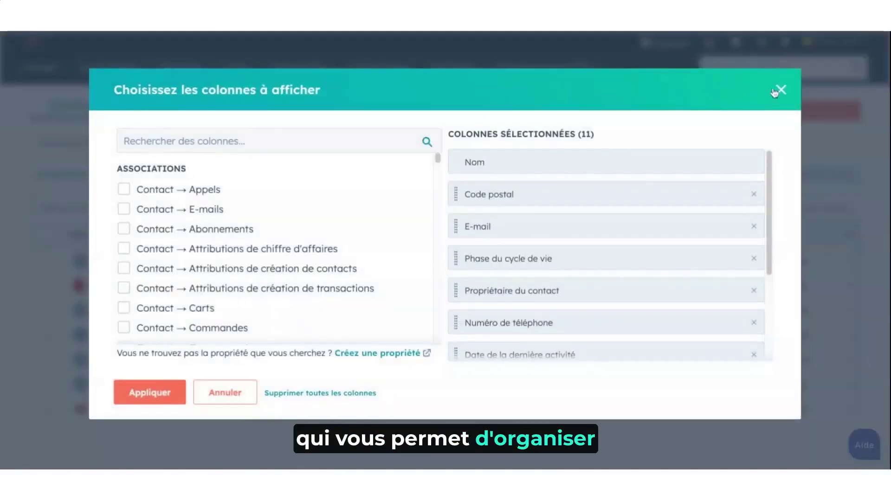
click(777, 92)
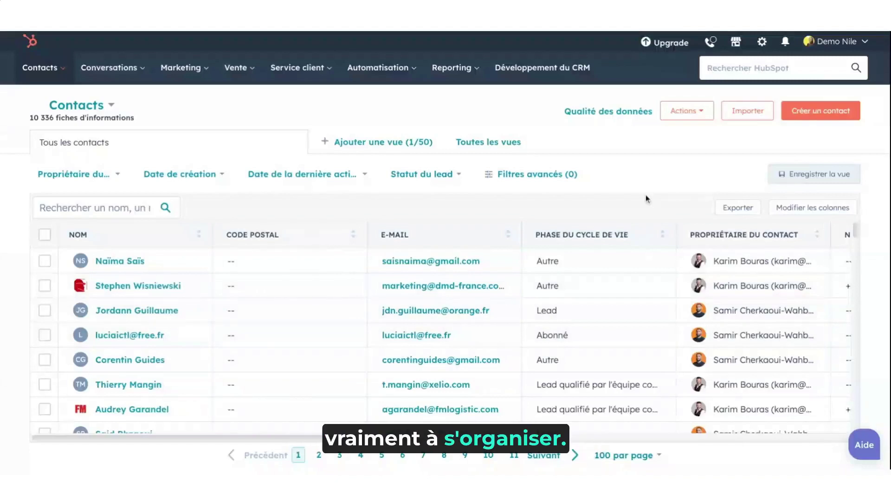
click(789, 207)
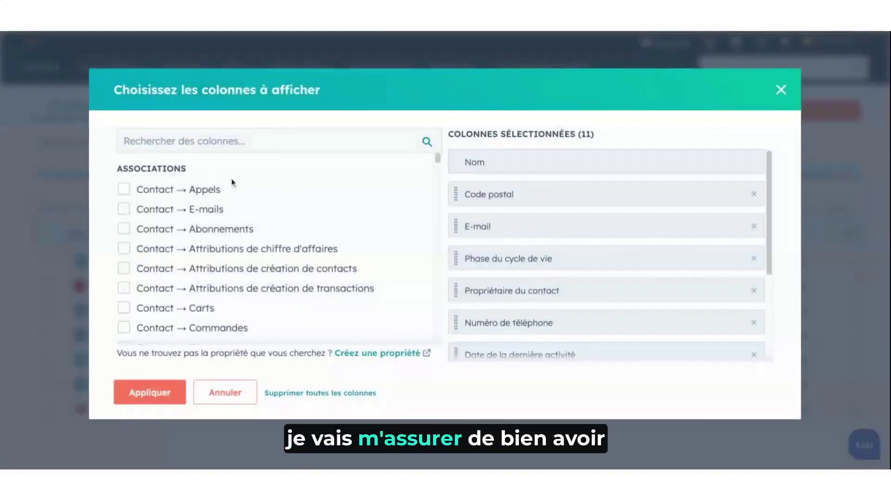
click(187, 142)
text(code)
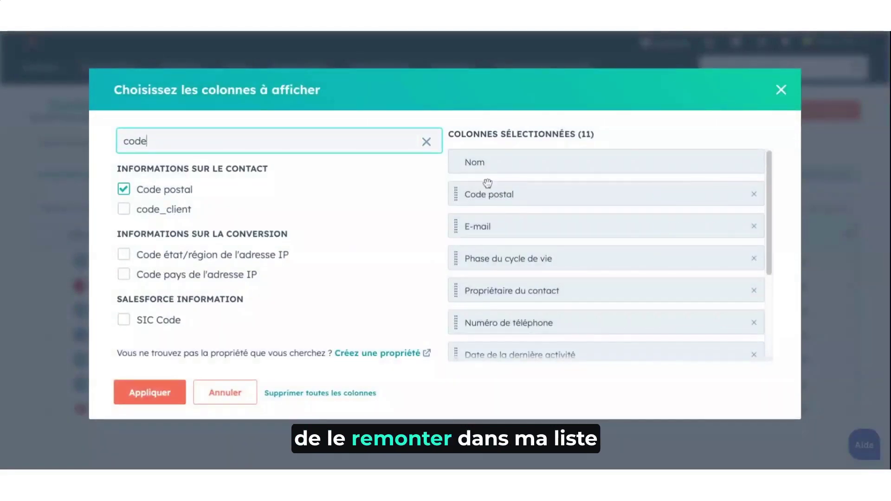
click(132, 391)
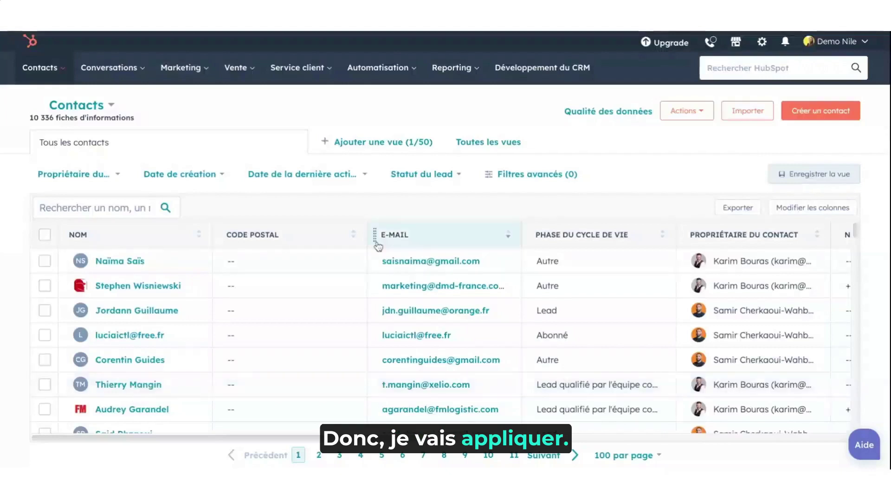
- Sort the contacts by Code postal in descending order and select the third 95942 contact plus the 95895 and 95723 contacts
scroll(278, 325, down, 5)
click(282, 236)
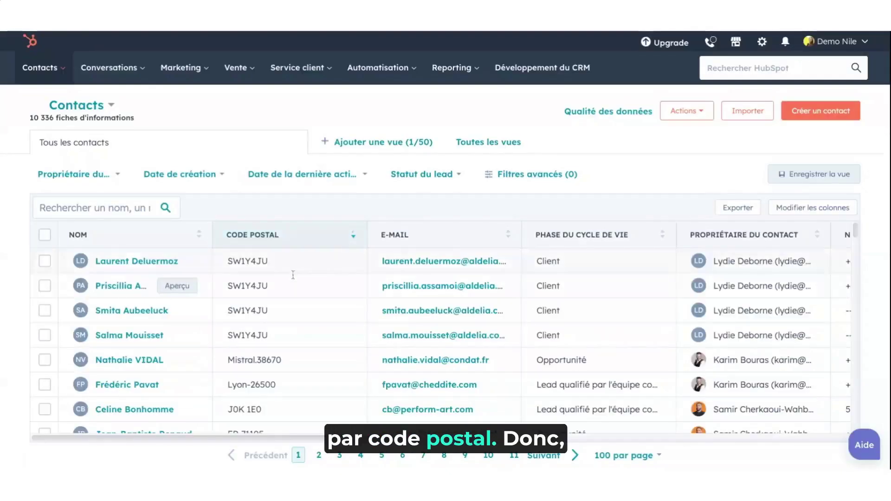
scroll(297, 301, down, 5)
scroll(305, 329, down, 10)
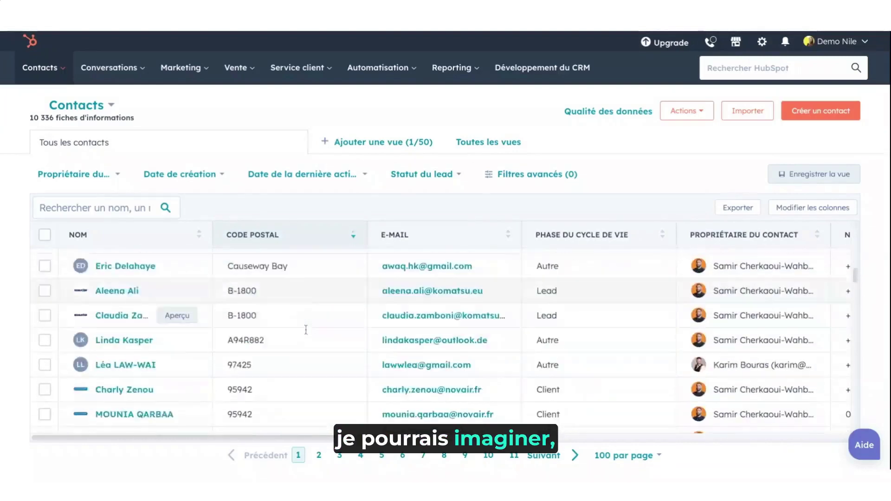
scroll(306, 329, down, 3)
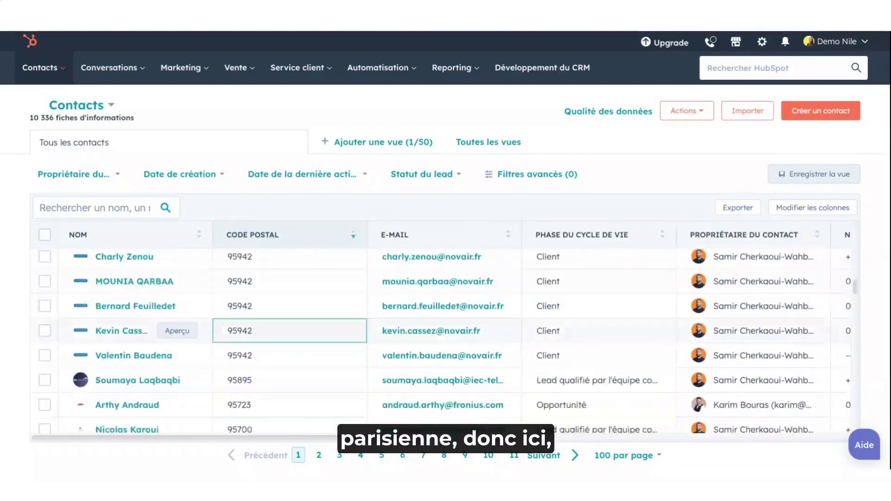
scroll(297, 385, down, 6)
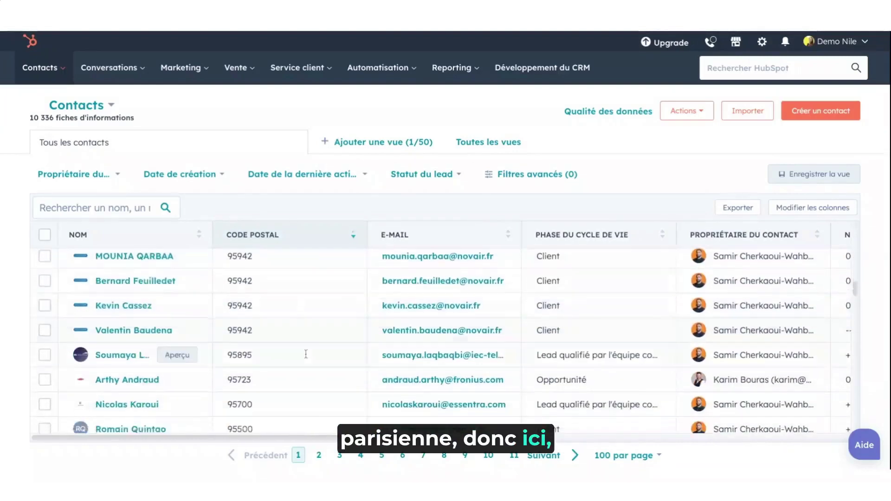
scroll(297, 356, up, 6)
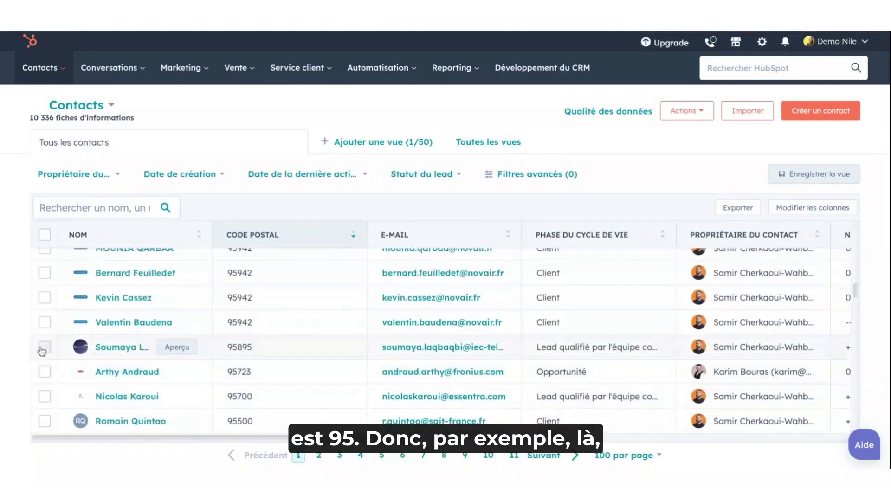
click(44, 349)
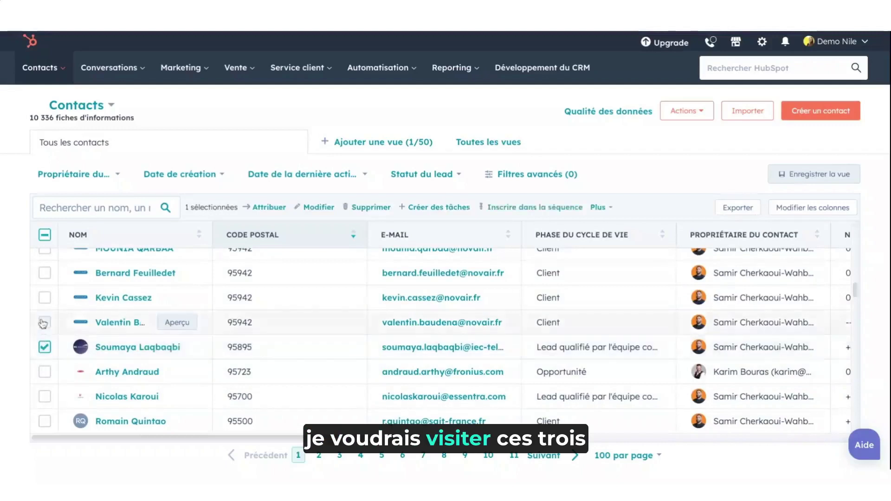
click(45, 278)
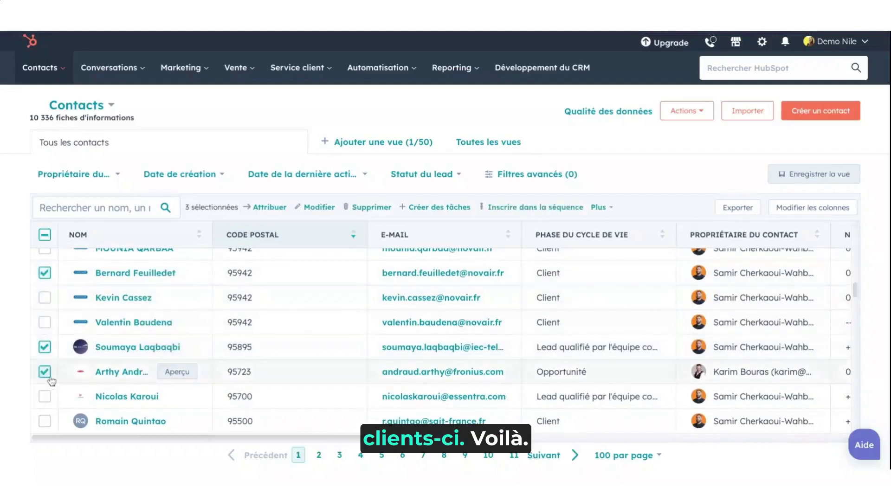
scroll(51, 381, up, 1)
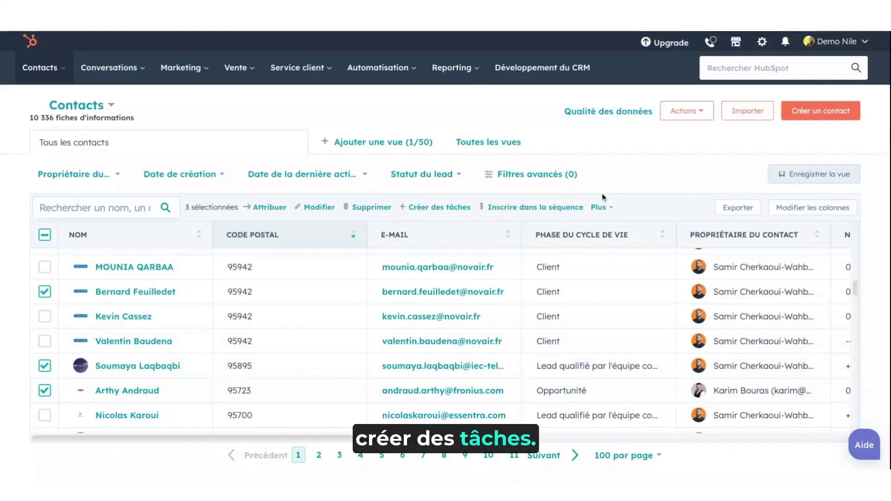
- Create tasks titled "Tournée parisienne" in bulk for the three selected contacts
click(423, 209)
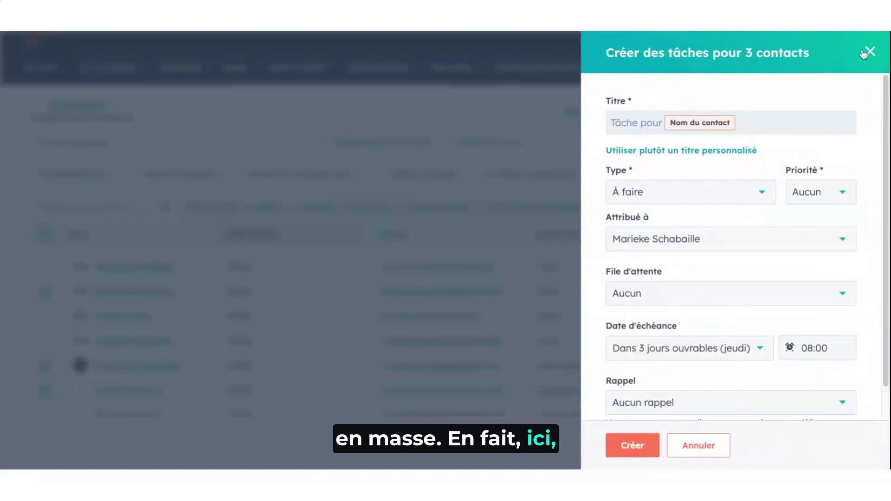
click(271, 227)
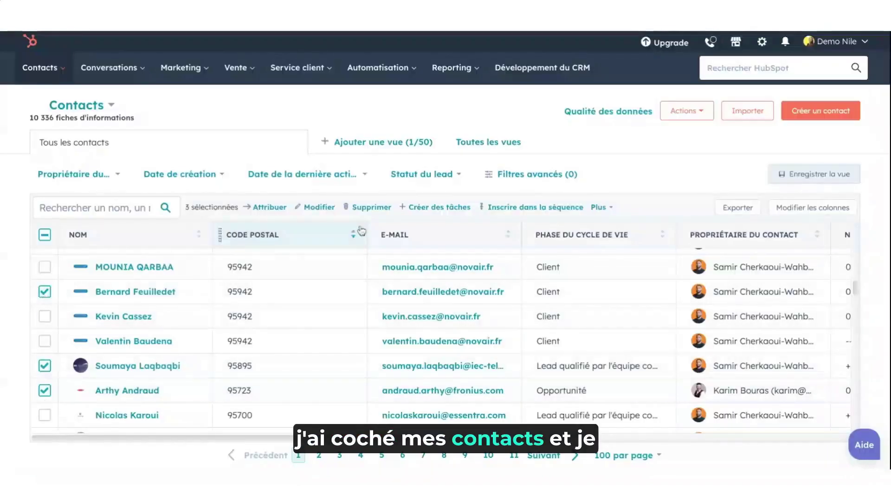
click(441, 208)
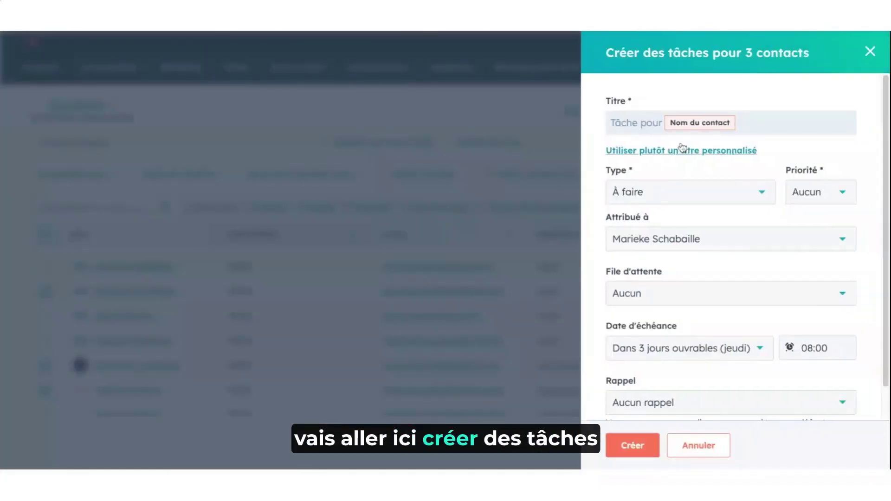
click(620, 125)
text(Tourné)
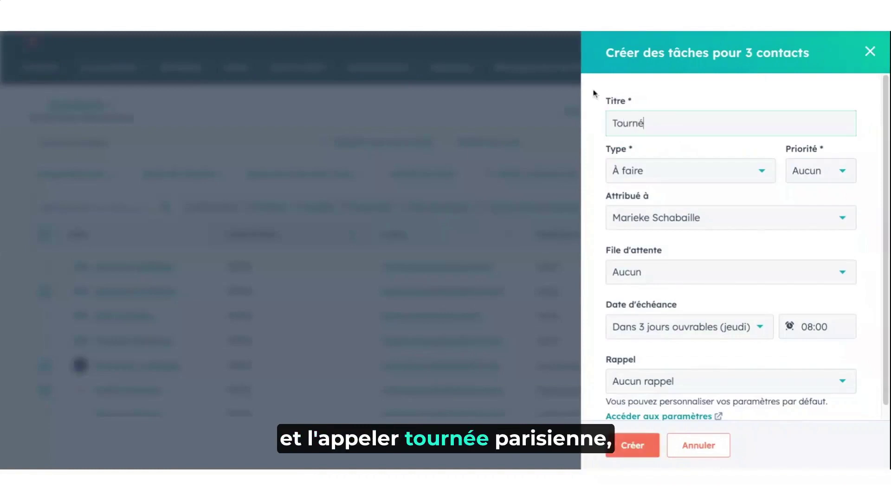
text(e d)
text(arisien)
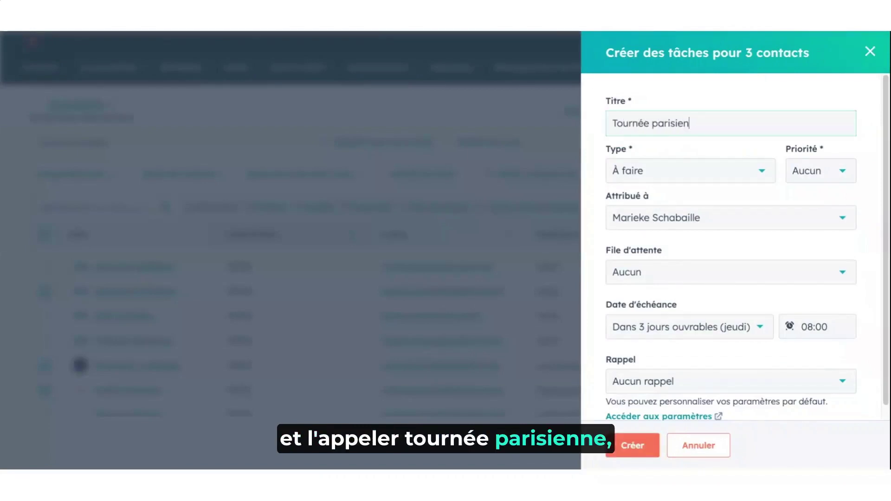
text(ne)
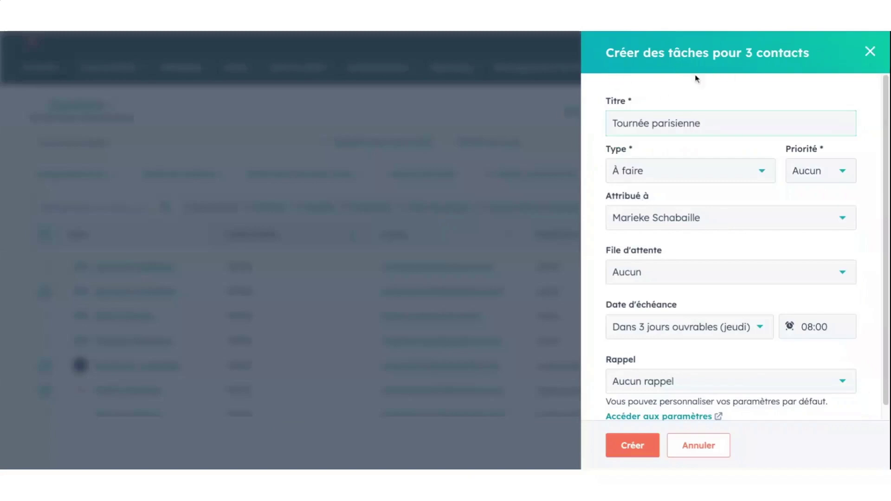
click(640, 452)
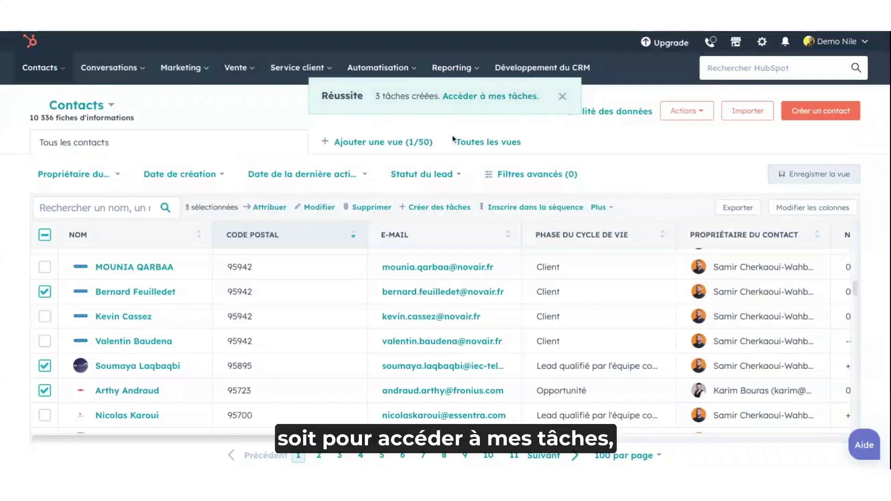
- Go to the tasks list and search the task titles for "parisie", clearing the search at the end
click(487, 98)
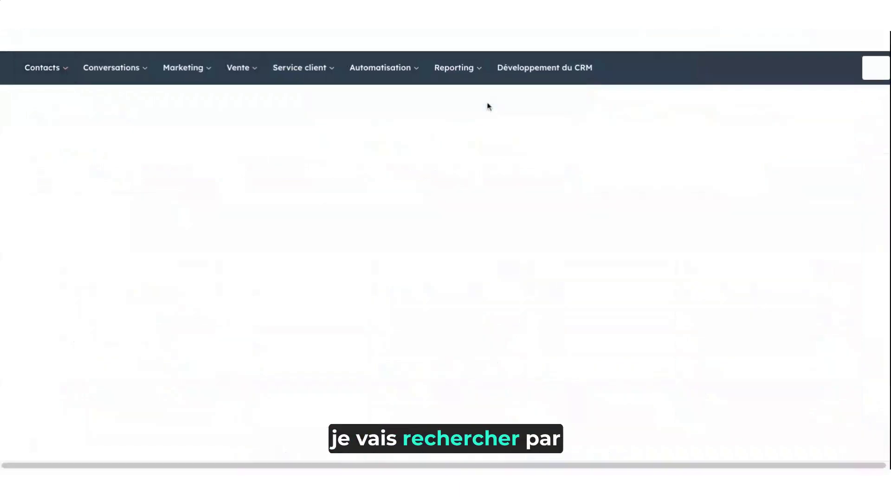
click(76, 185)
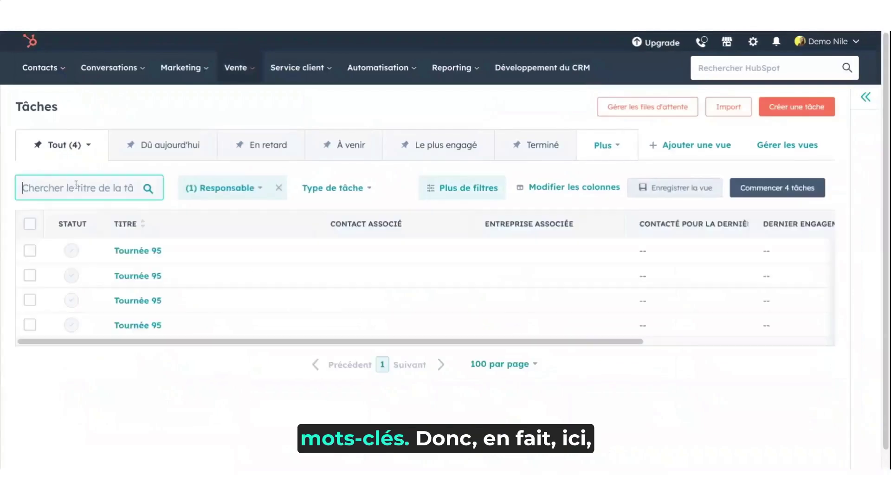
text(parisien)
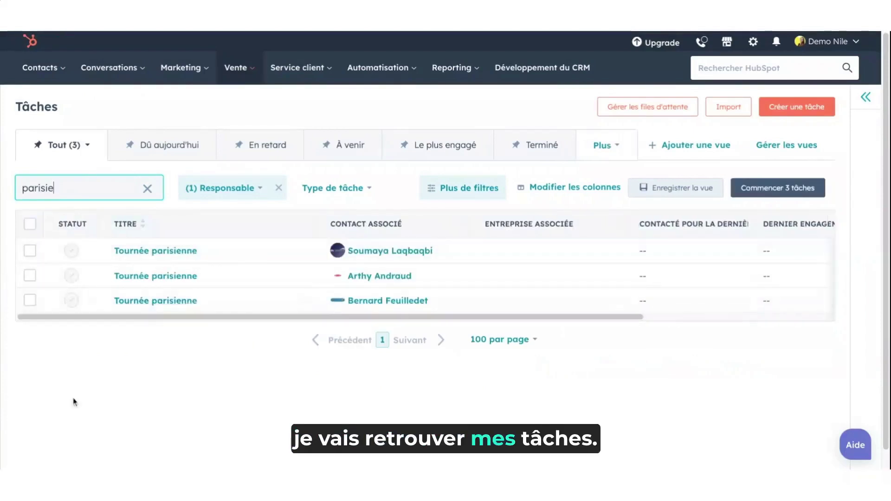
click(147, 188)
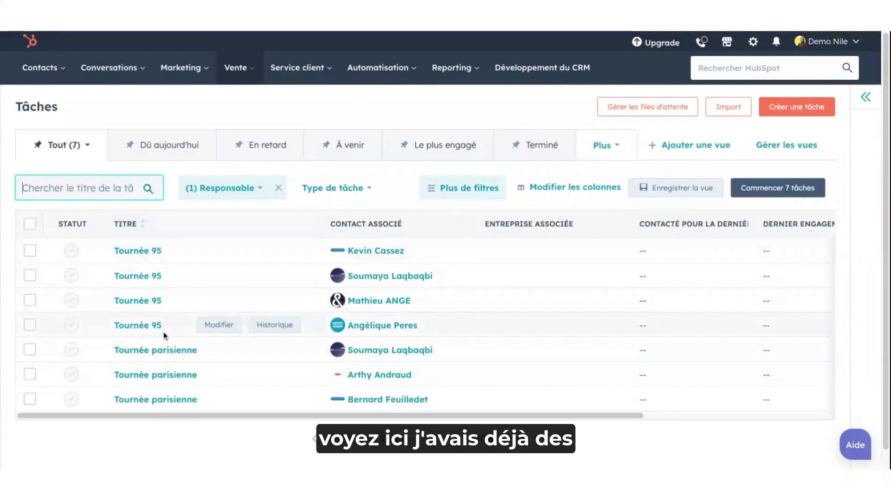
- Select the three "Tournée parisienne" tasks and assign them to the "Tournée 95" queue
click(30, 349)
click(30, 375)
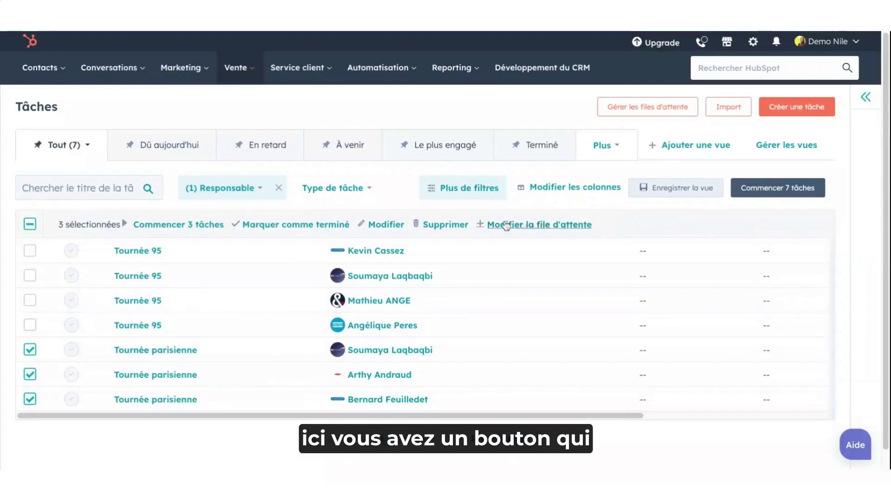
click(529, 227)
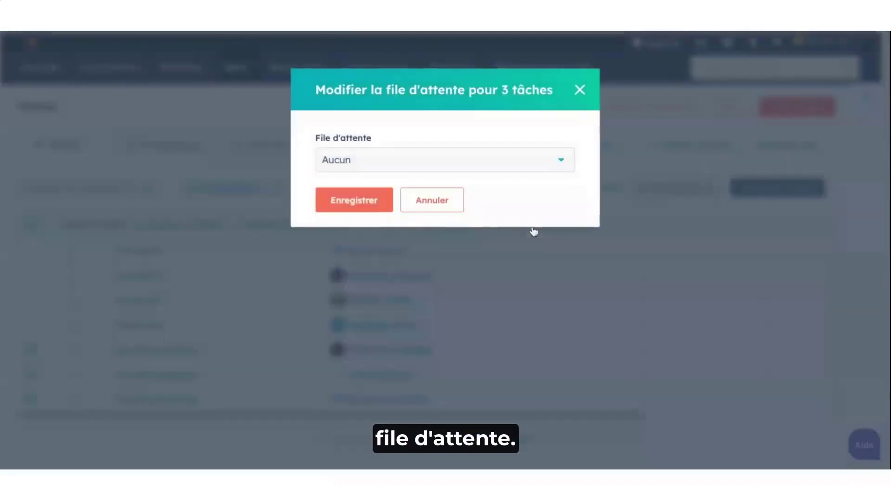
click(489, 170)
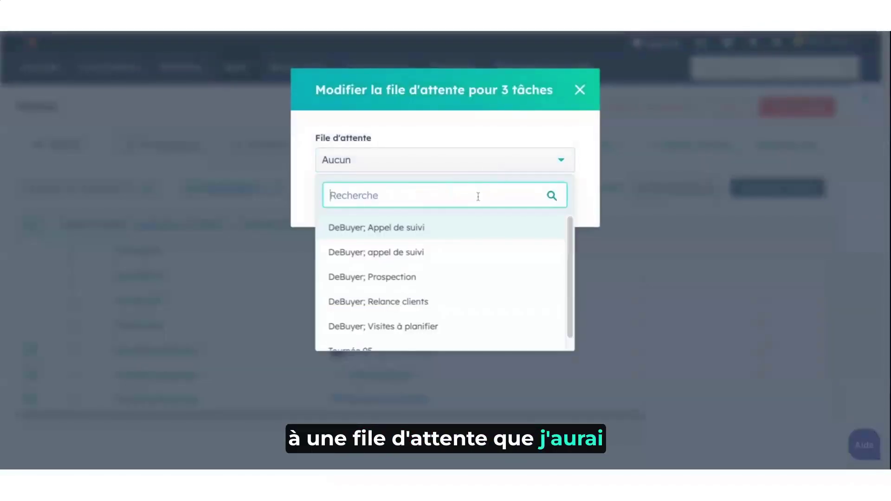
scroll(453, 260, down, 1)
click(374, 349)
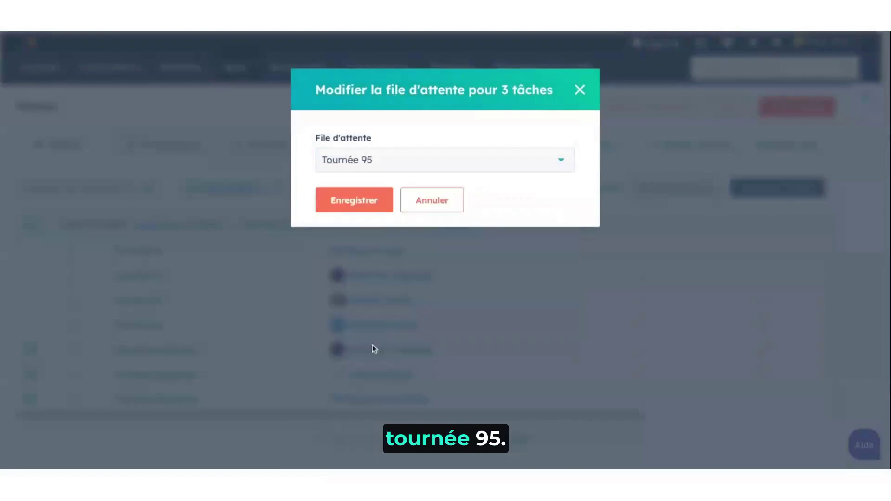
click(351, 203)
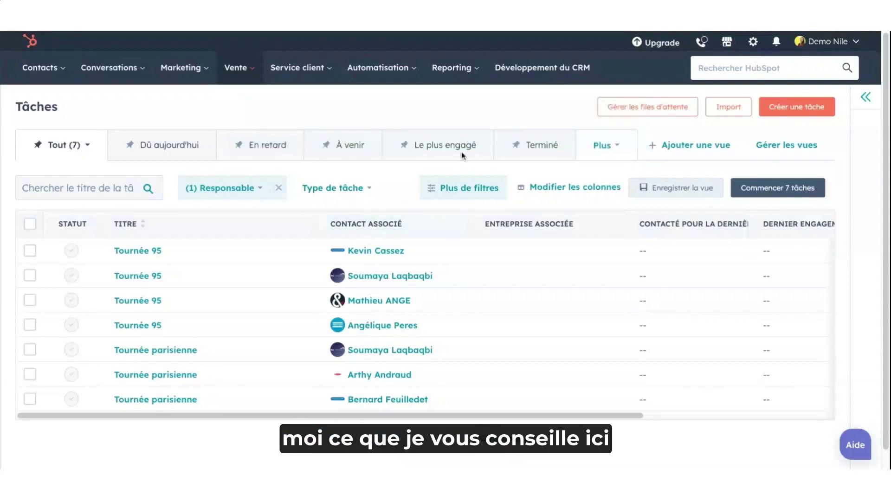
- Create a new task queue named "Tournée parisienne" with Public access and save it
click(634, 111)
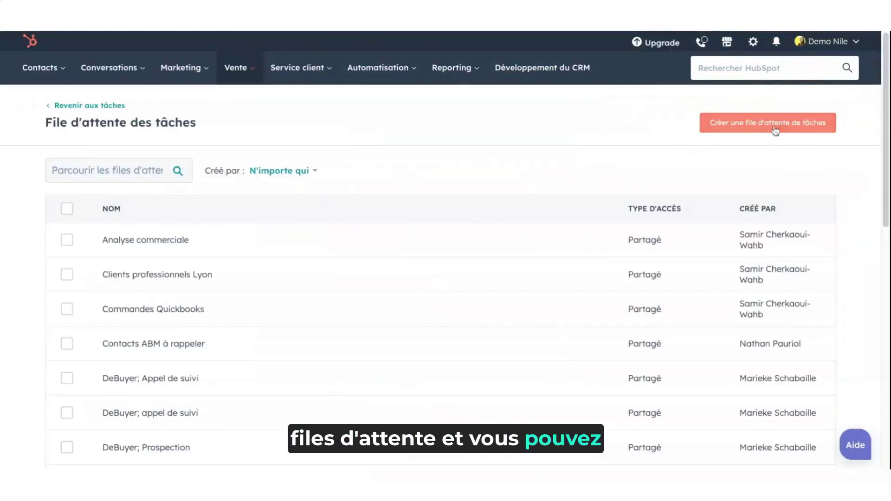
click(774, 130)
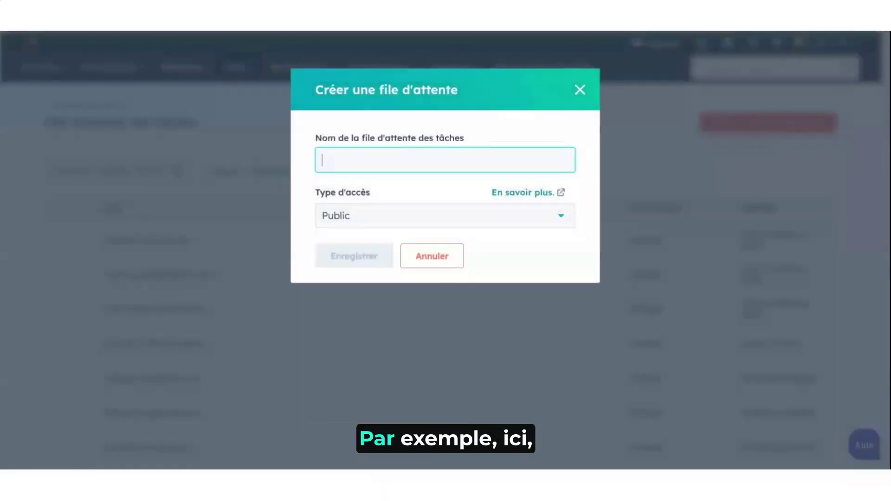
text(Tourné)
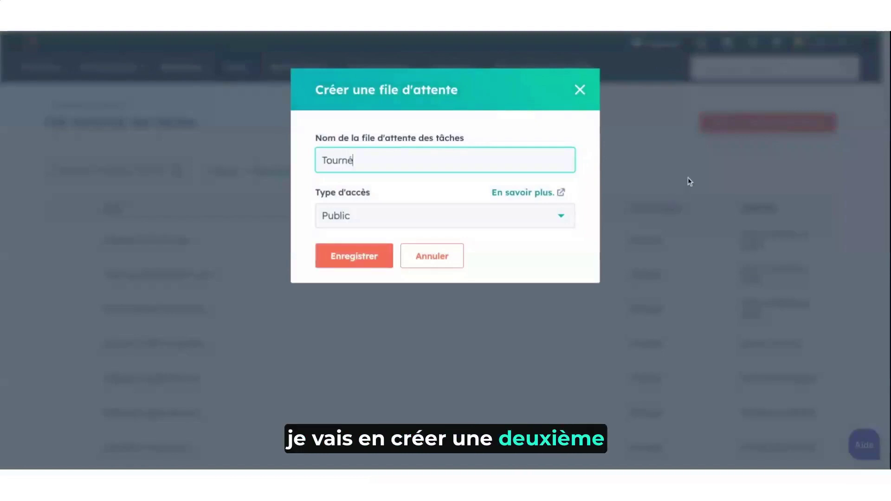
text(e parisienne)
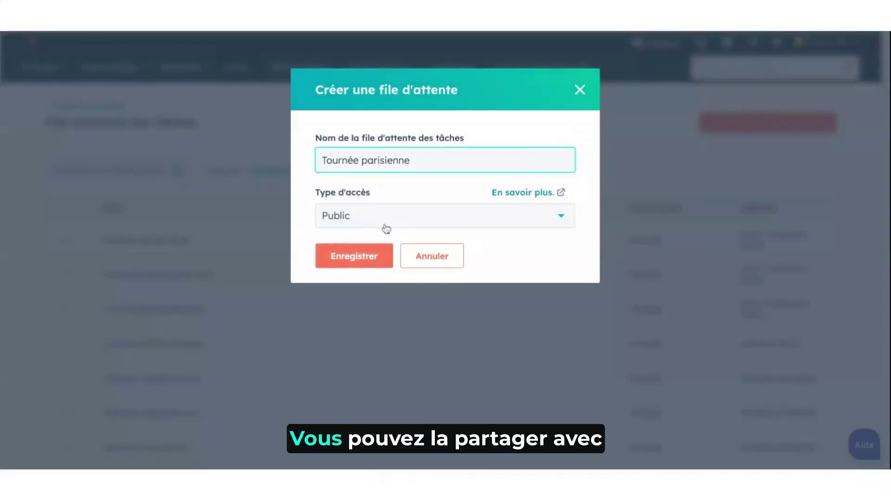
click(386, 220)
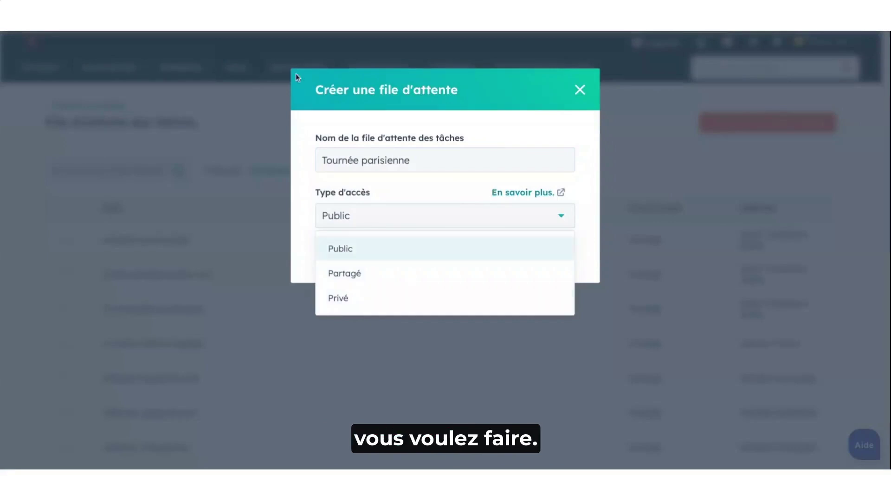
click(408, 217)
click(337, 258)
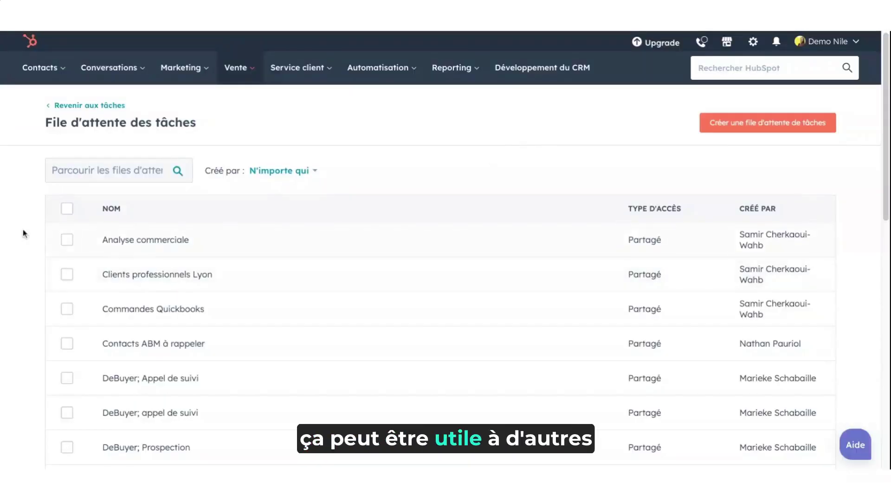
- Search the list of task queues for "paris"
click(89, 178)
text(95)
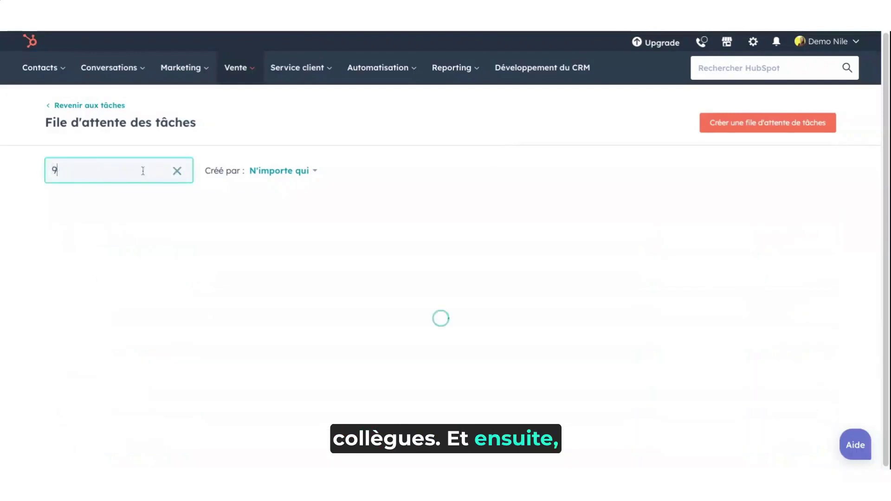
key(BackSpace)
key(BackSpace)
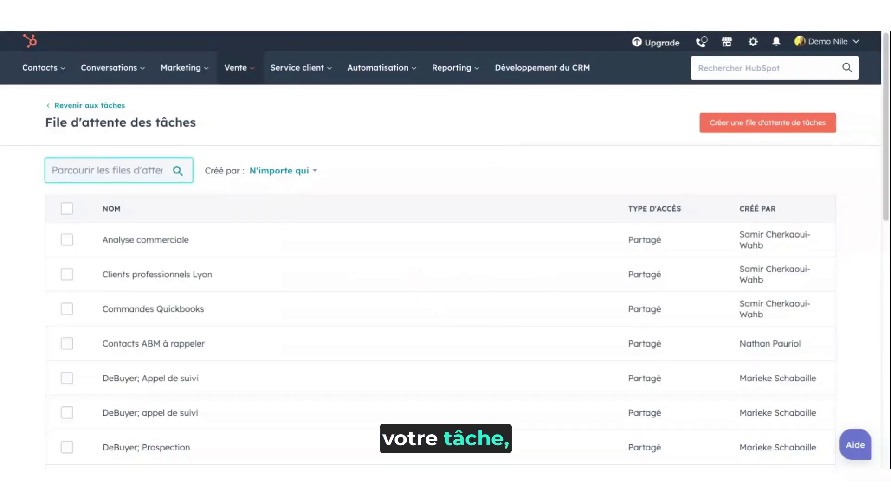
text(paris)
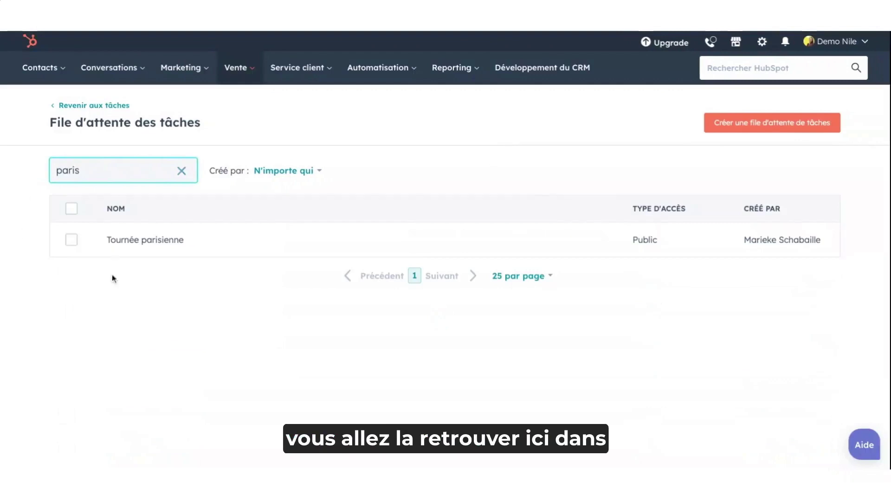
- Create a saved view from the "Tournée parisienne" queue under the same name and pin it in the tasks list
mouse_move(396, 255)
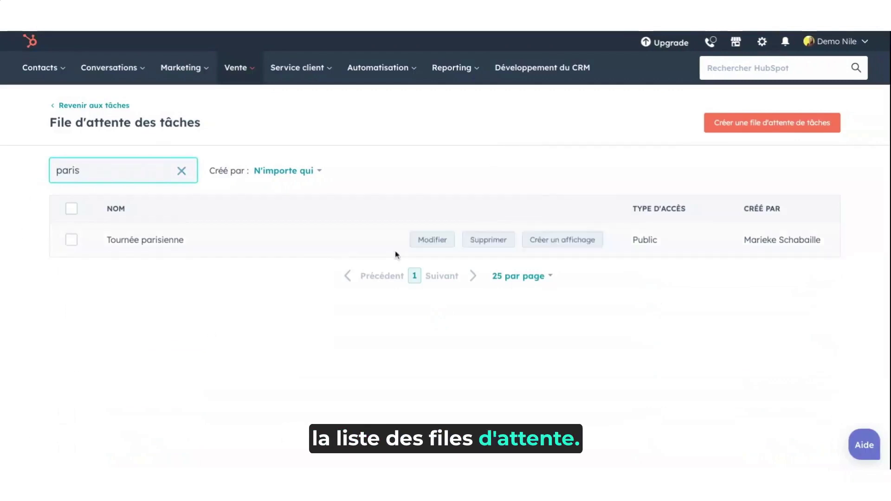
click(557, 245)
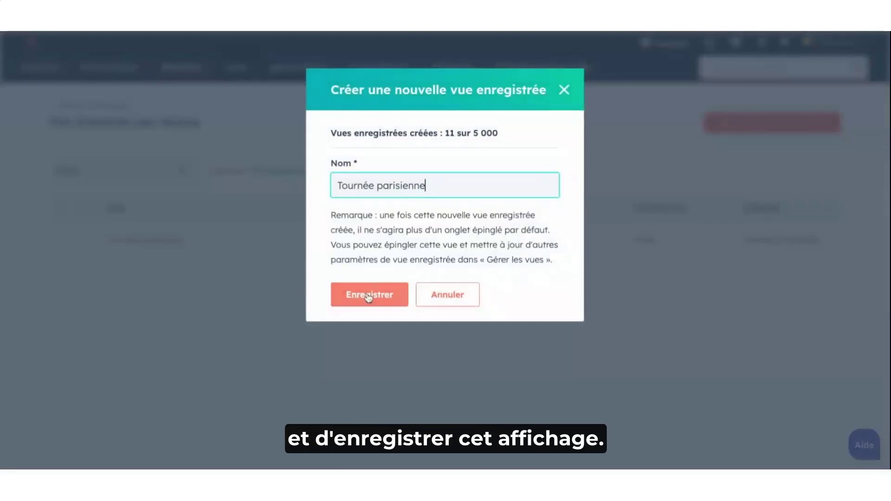
click(367, 295)
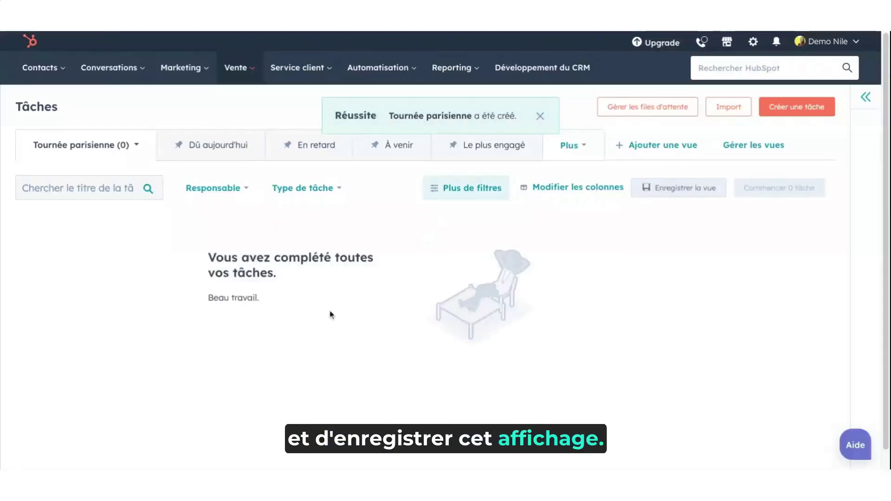
click(138, 147)
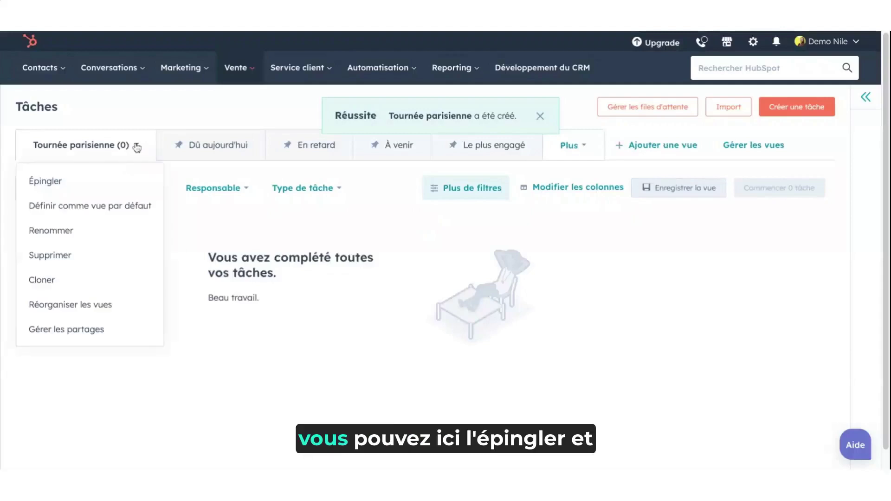
click(67, 194)
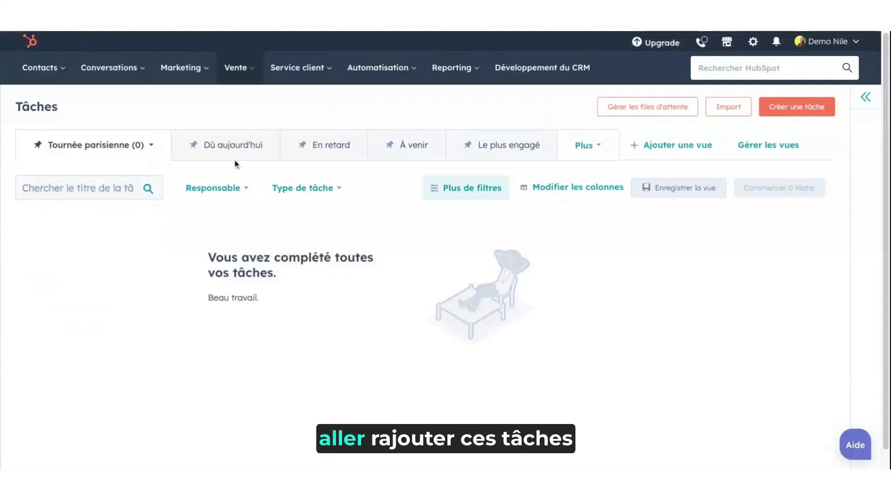
- Select the three "Tournée parisienne" tasks among the upcoming tasks and assign them to the "Tournée parisienne" queue
click(399, 146)
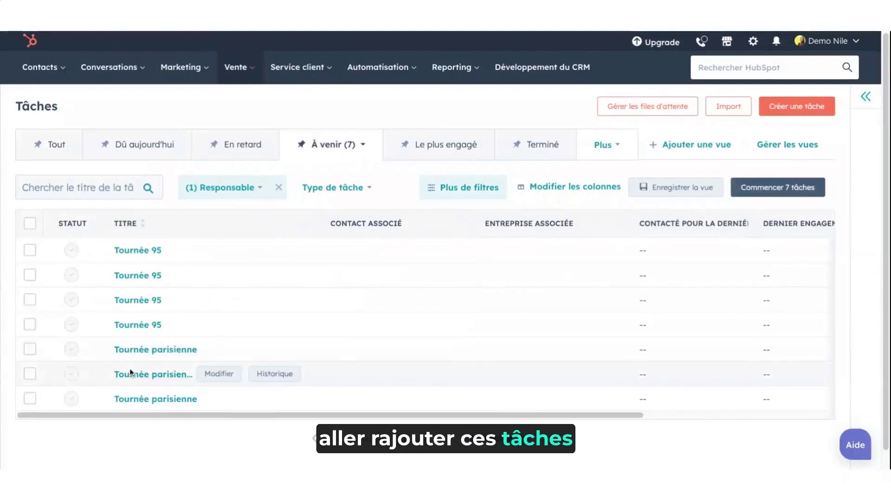
click(29, 330)
click(30, 355)
click(29, 380)
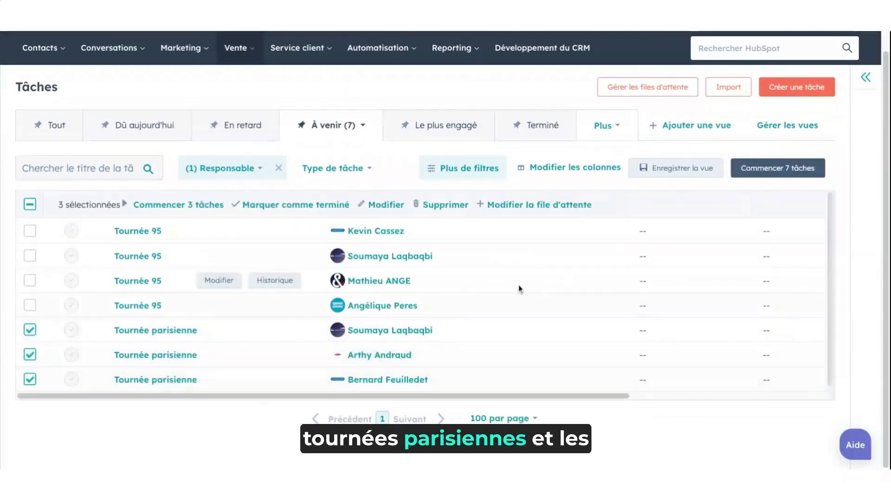
click(567, 206)
click(389, 169)
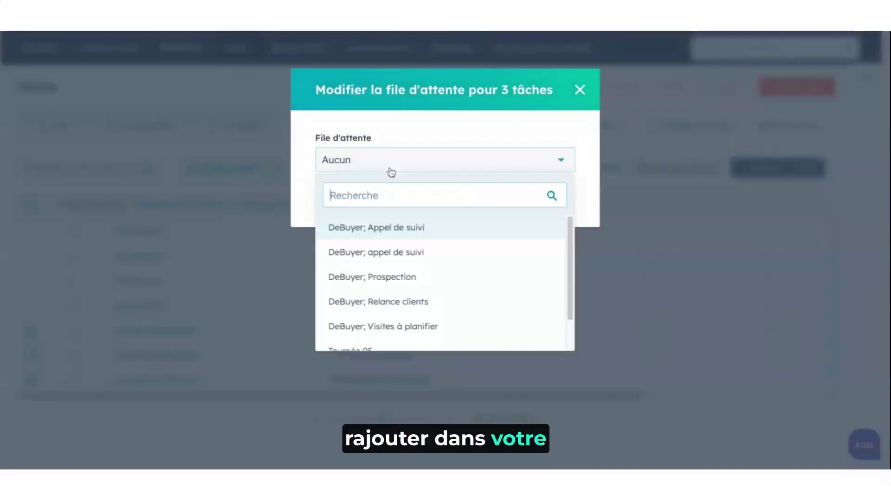
scroll(380, 317, down, 1)
click(363, 348)
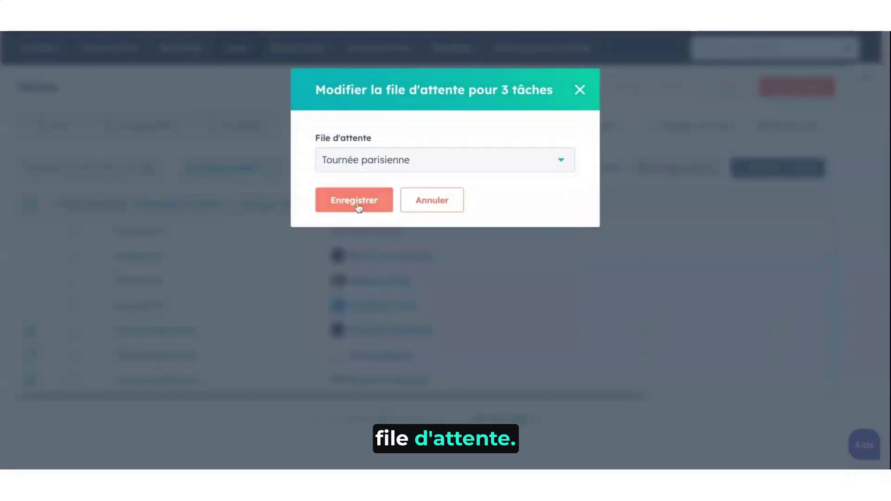
click(358, 204)
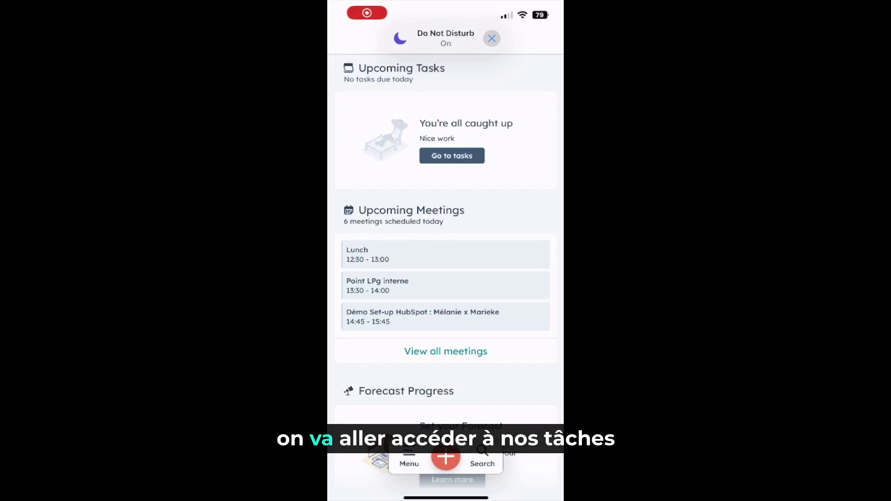
- Switch to the HubSpot mobile app, open the tasks with the "Tournée 95" queue chosen and display its future tasks
click(409, 457)
click(365, 201)
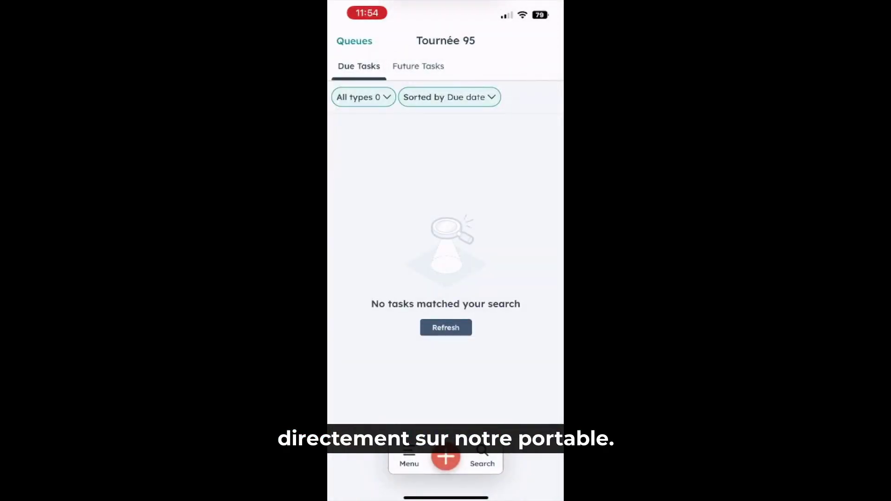
click(445, 40)
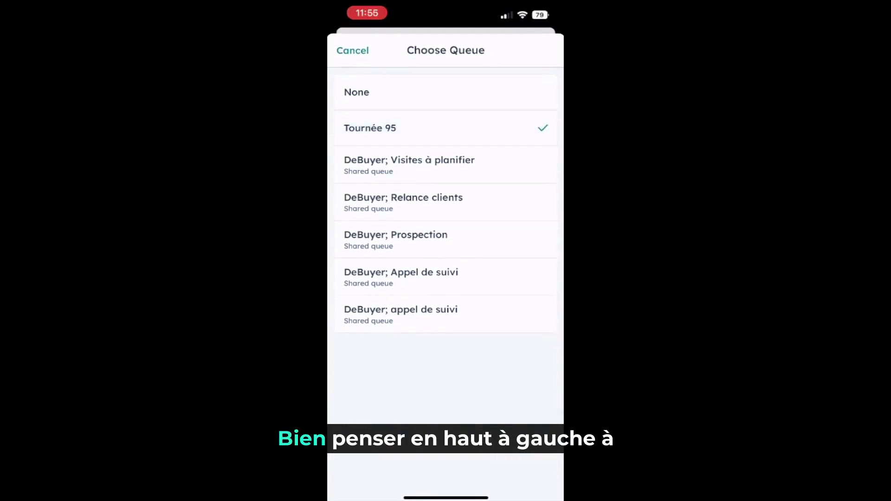
click(369, 128)
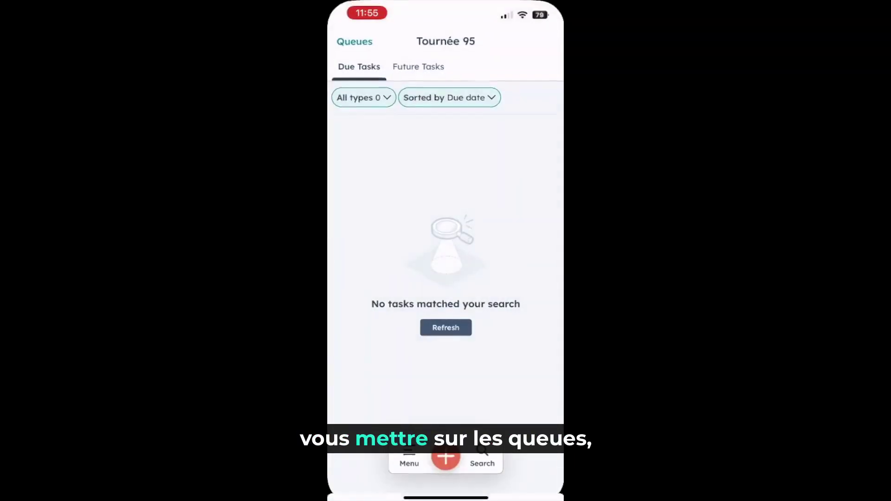
click(418, 66)
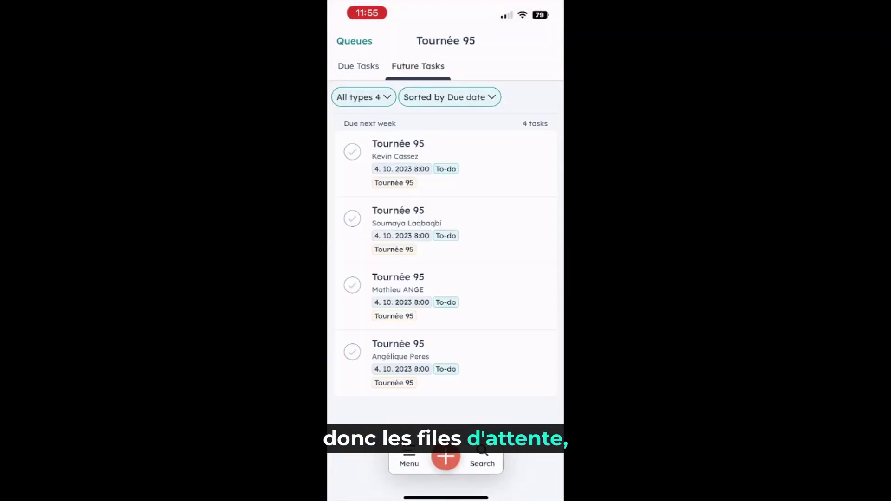
scroll(446, 264, down, 2)
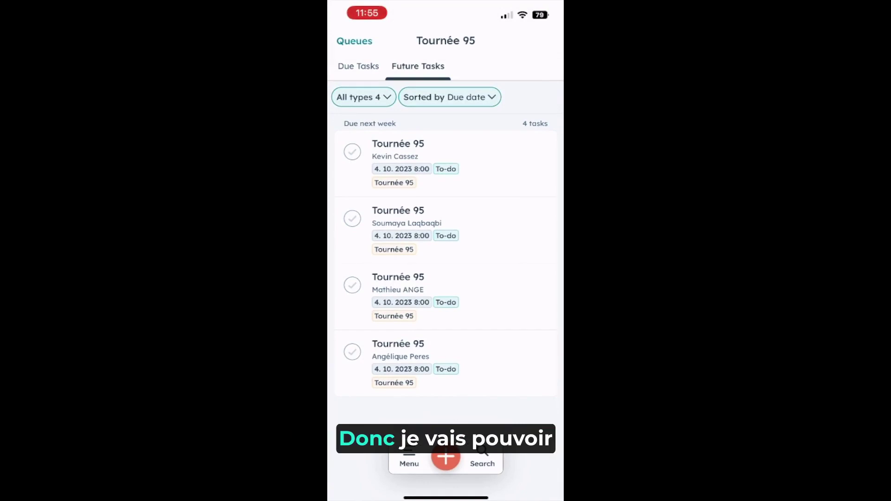
- Open the first "Tournée 95" task, go to its associated contact record and bring up the call options
click(398, 157)
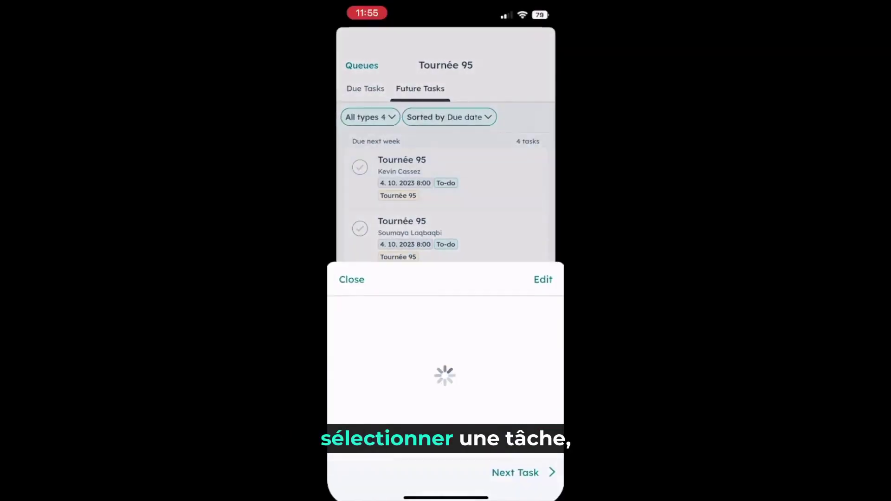
click(376, 408)
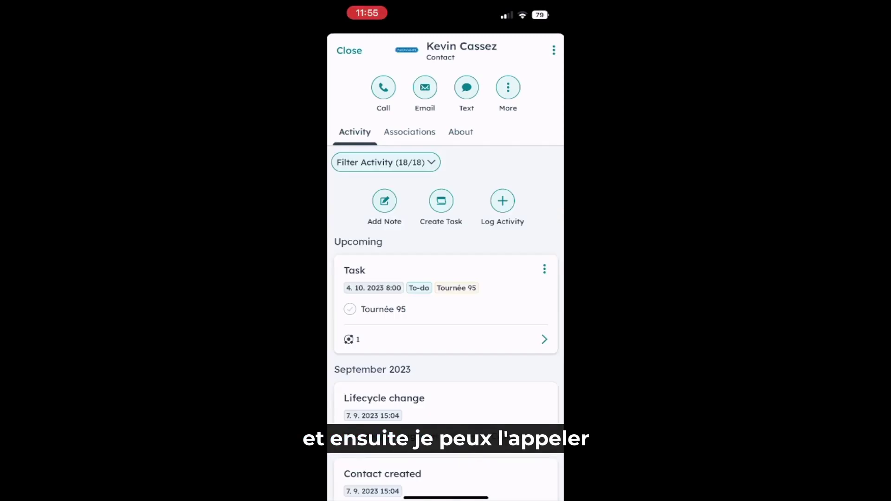
click(383, 87)
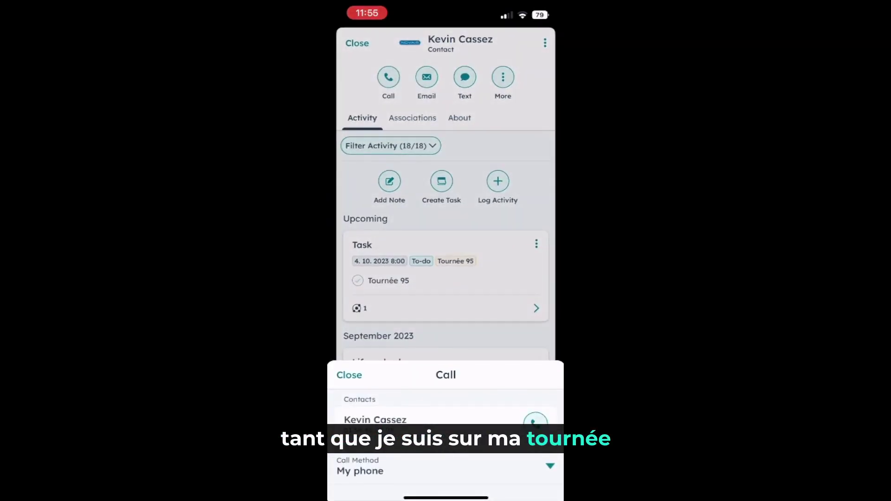